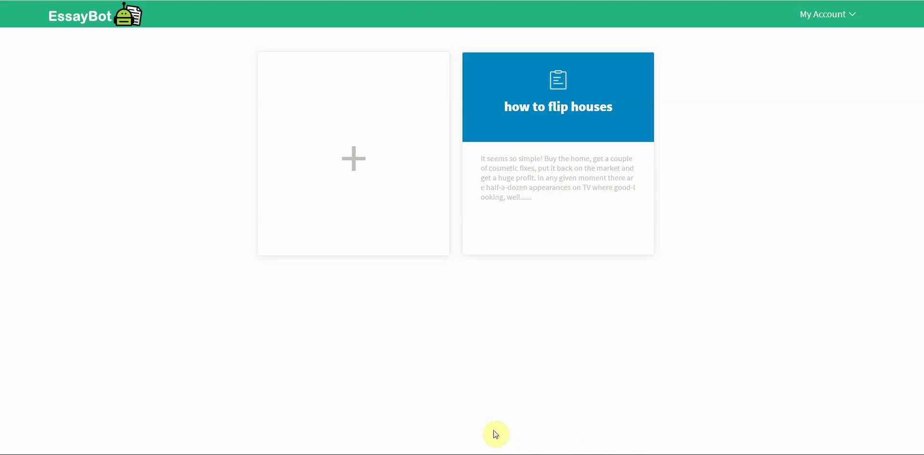
# Step: Start a new EssayBot essay and enter 'Dog Walking' as its title
pyautogui.click(355, 158)
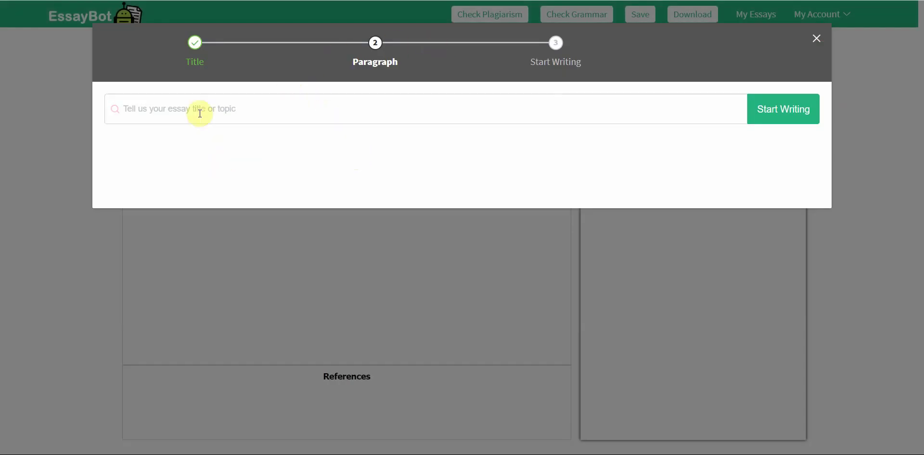
pyautogui.click(139, 109)
pyautogui.click(268, 110)
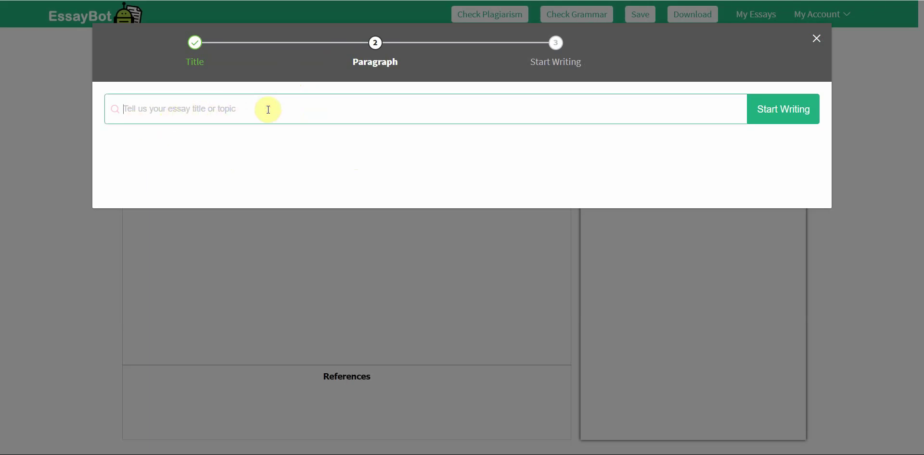
pyautogui.write('Dog Walking')
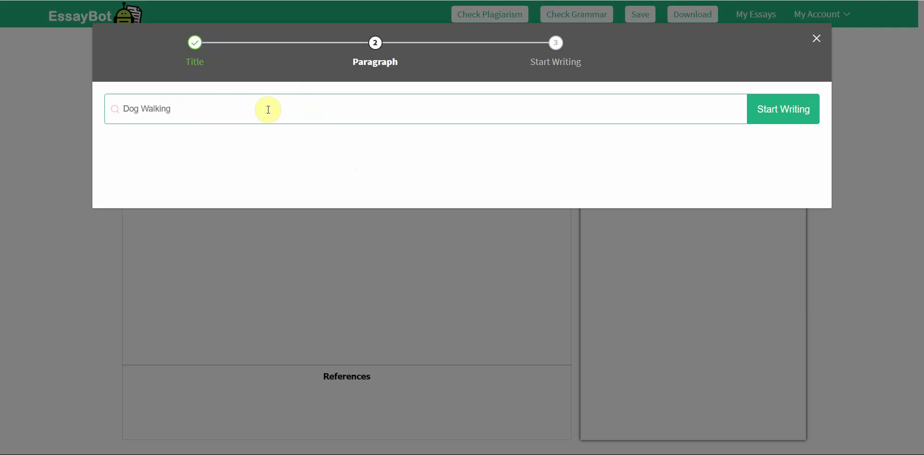
# Step: Continue with the Dog Walking topic and look over the suggested prewritten paragraphs
pyautogui.click(783, 114)
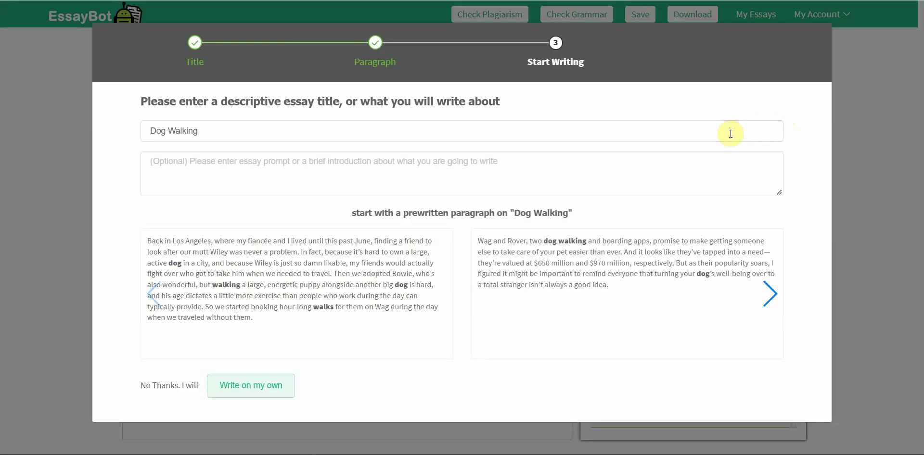
pyautogui.moveTo(627, 274)
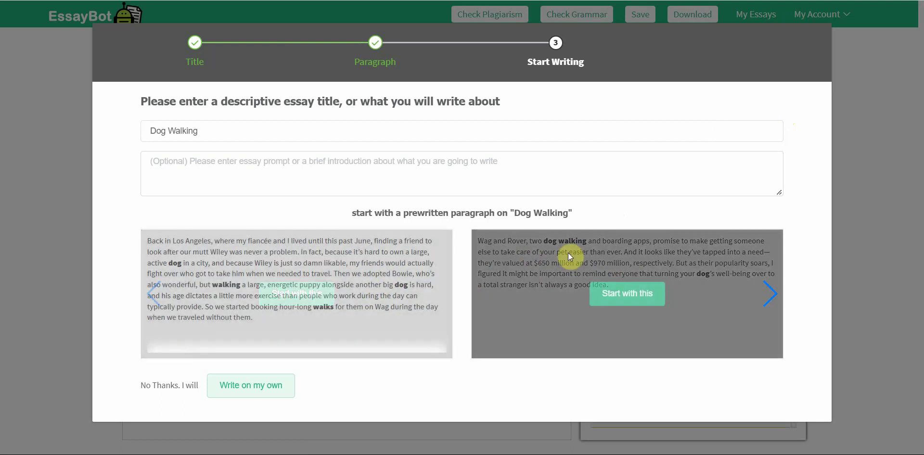
pyautogui.moveTo(382, 294)
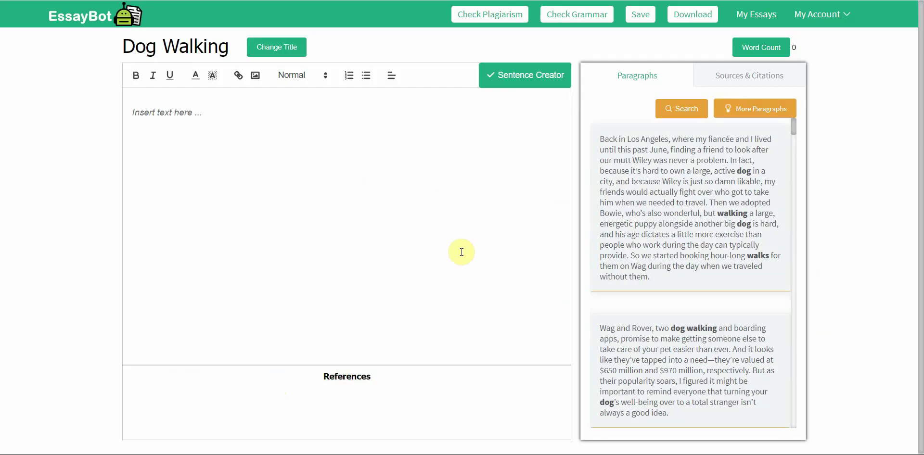
# Step: Type 'Dog walking is' into the empty essay body, dismissing the writing tip along the way
pyautogui.moveTo(770, 158)
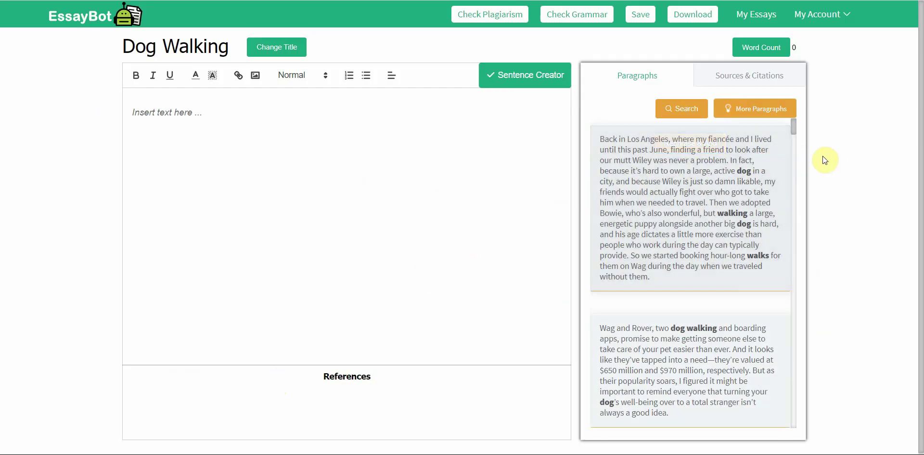
pyautogui.click(235, 116)
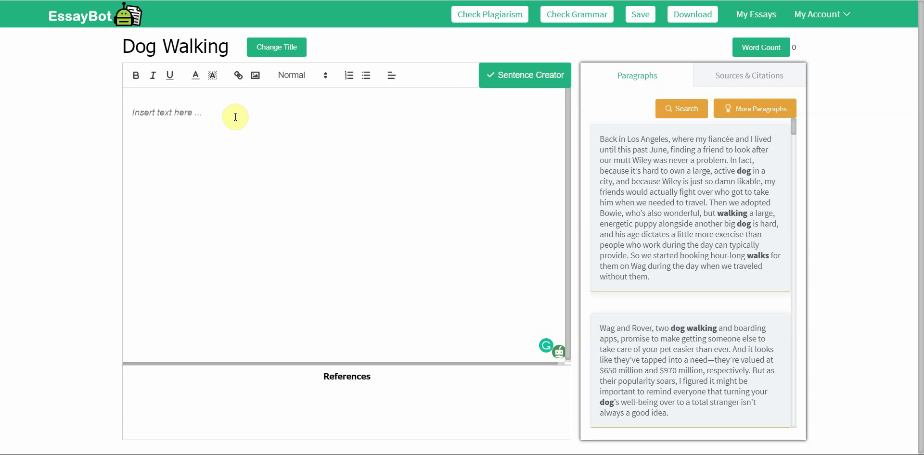
pyautogui.write('Do')
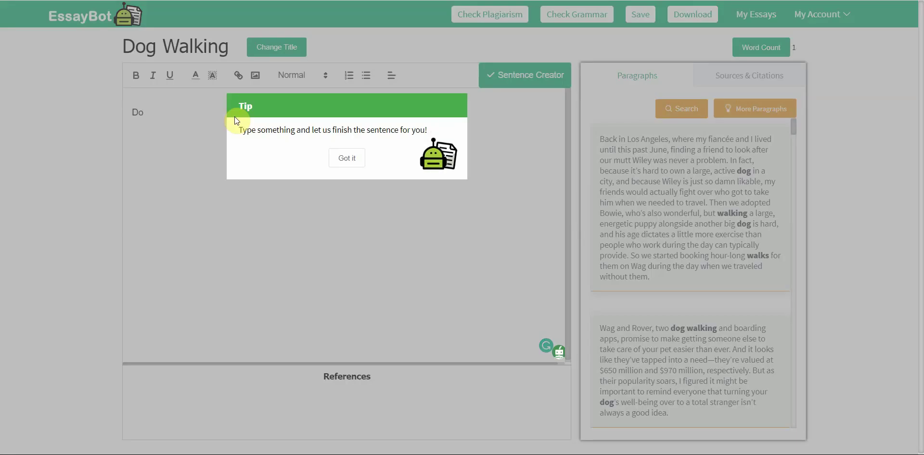
pyautogui.click(343, 168)
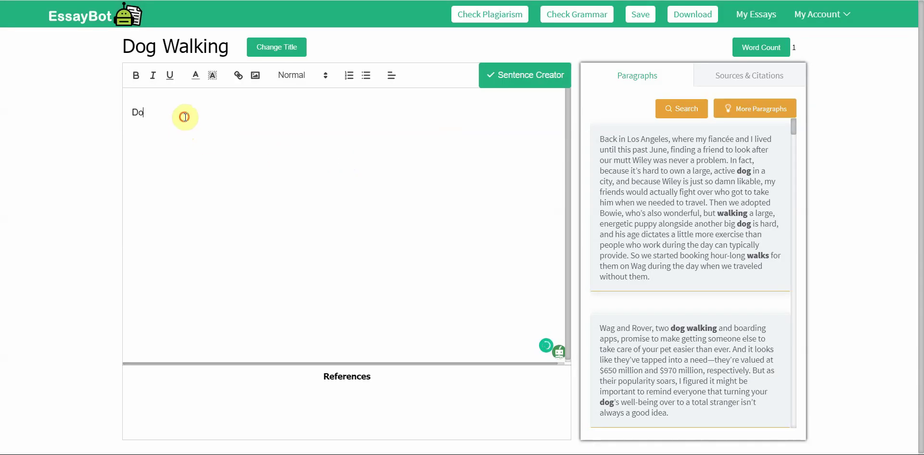
pyautogui.write('g walking is')
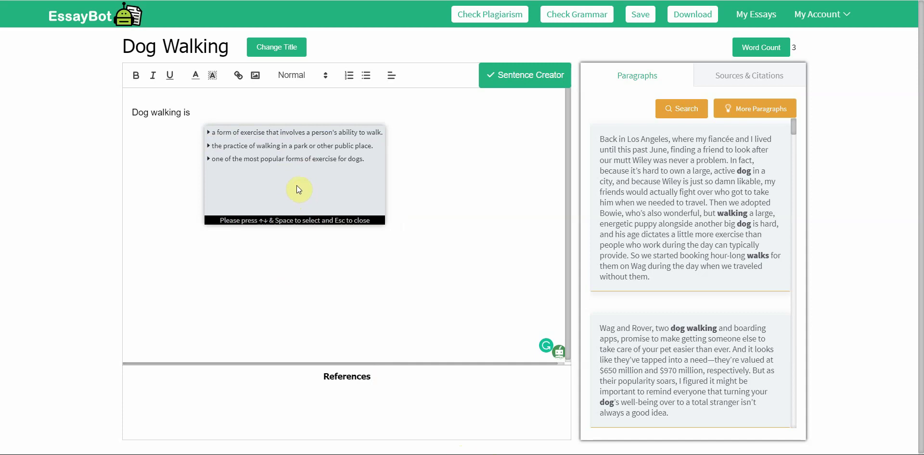
# Step: Accept the 'most popular forms of exercise for dogs' completion, removing an unwanted insertion and an extra space
pyautogui.click(308, 159)
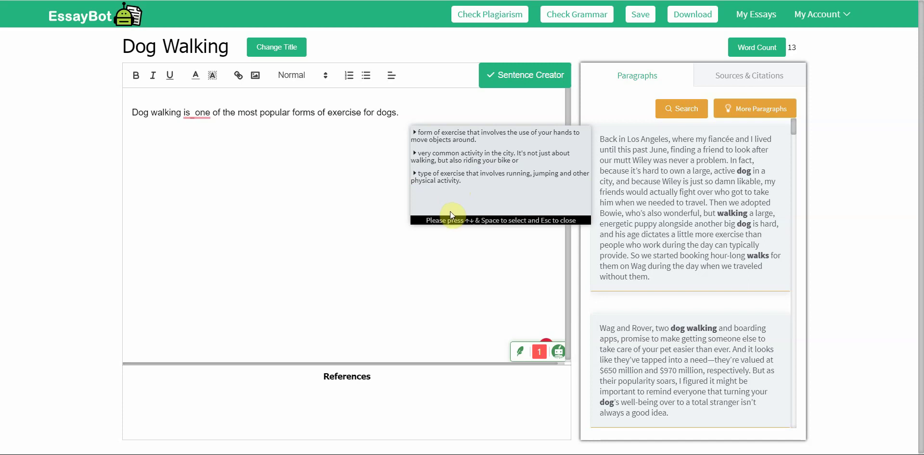
pyautogui.click(480, 158)
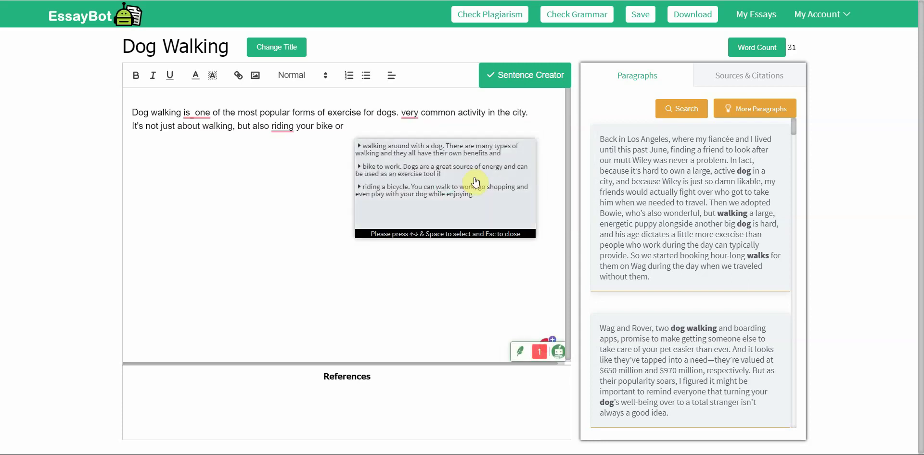
pyautogui.keyDown('shift'); pyautogui.click(400, 112); pyautogui.keyUp('shift')
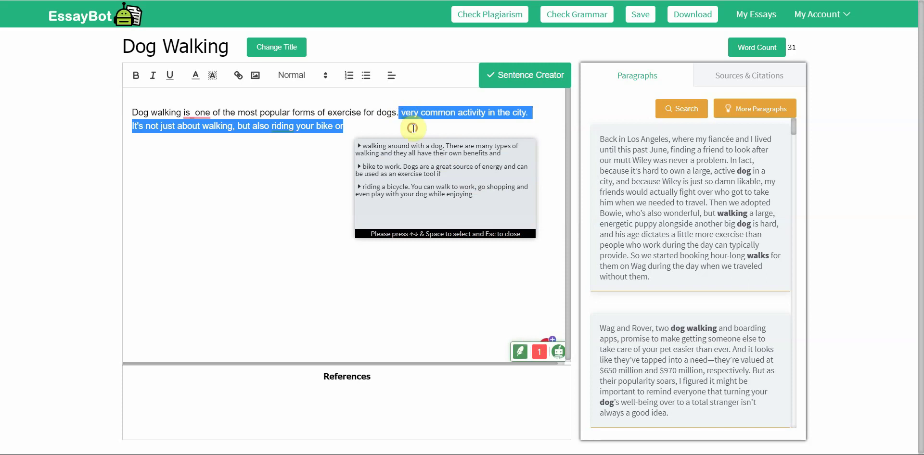
pyautogui.press('BackSpace')
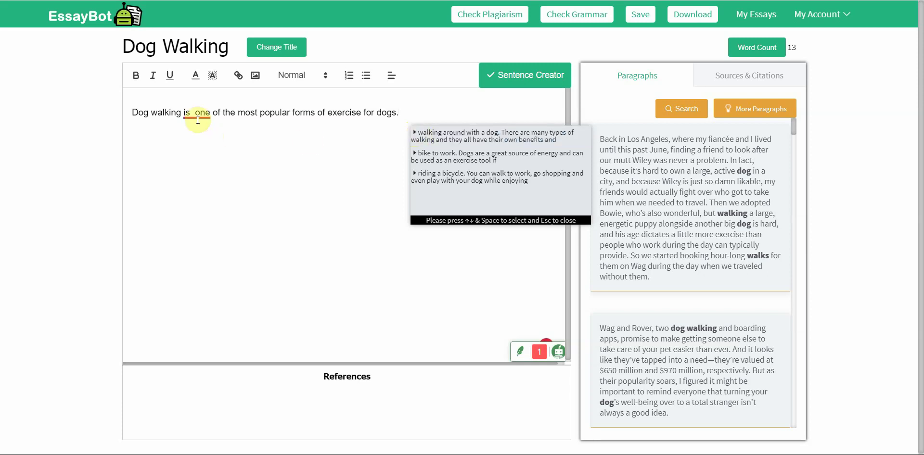
pyautogui.moveTo(197, 116)
pyautogui.click(198, 139)
pyautogui.click(422, 110)
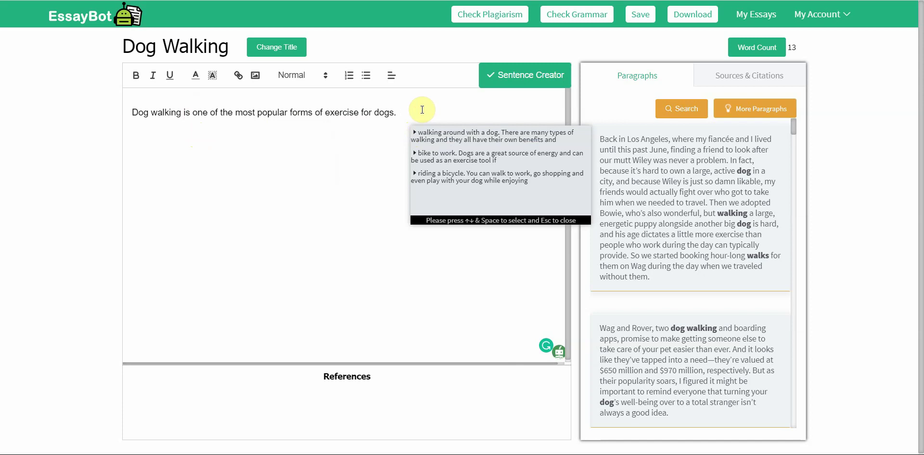
# Step: Add 'It is very easy to do' plus suggested sentences on solo walking and stress, anxiety, depression relief
pyautogui.write('It is very easy to do')
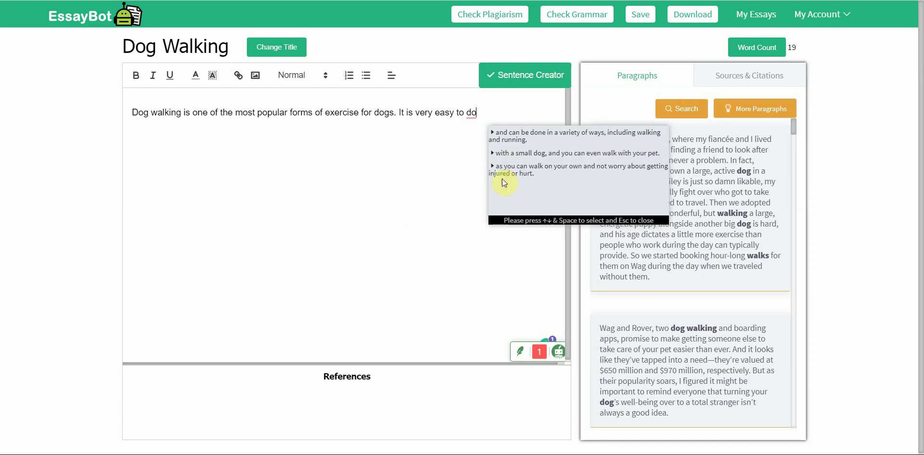
pyautogui.click(558, 175)
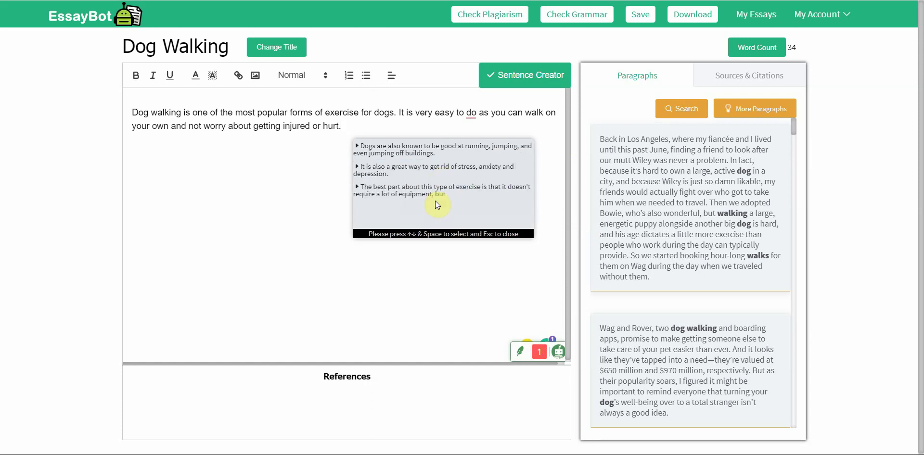
pyautogui.click(443, 174)
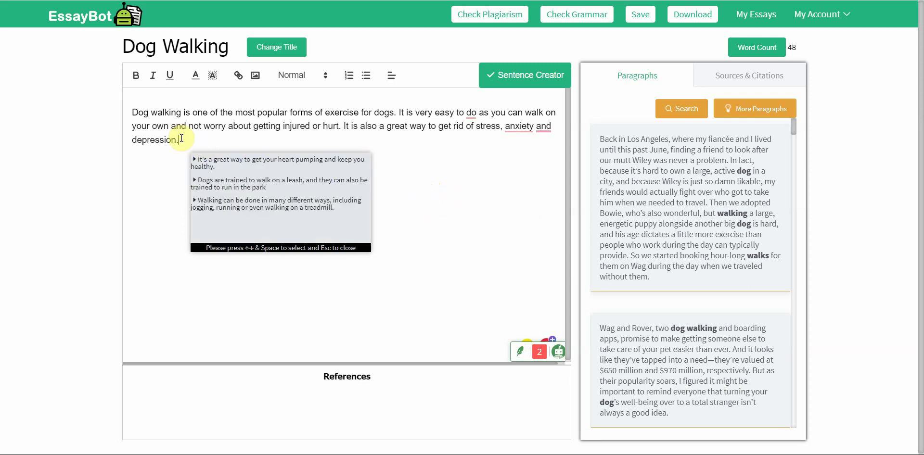
# Step: Select the finished paragraph, check its context menu twice, then bring up Brave's main menu
pyautogui.moveTo(182, 139); pyautogui.dragTo(149, 114)
pyautogui.click(171, 117)
pyautogui.rightClick(171, 117)
pyautogui.click(407, 158)
pyautogui.moveTo(132, 112); pyautogui.dragTo(175, 140)
pyautogui.click(164, 126)
pyautogui.rightClick(165, 126)
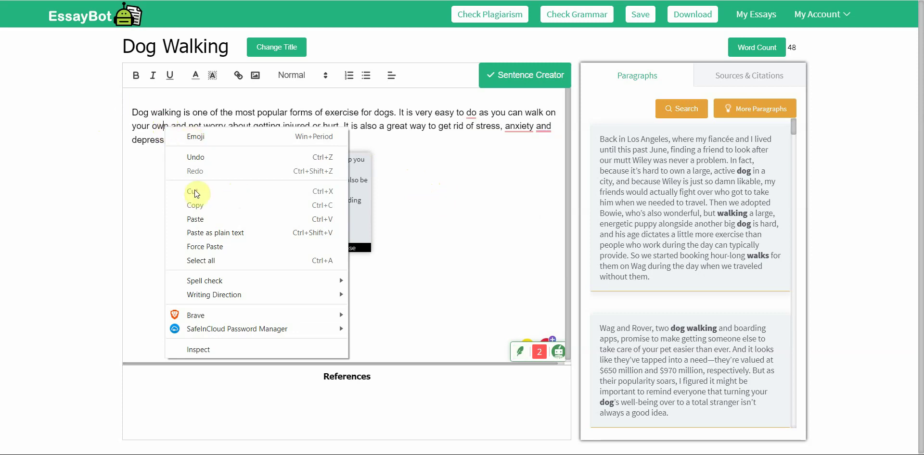
pyautogui.click(410, 187)
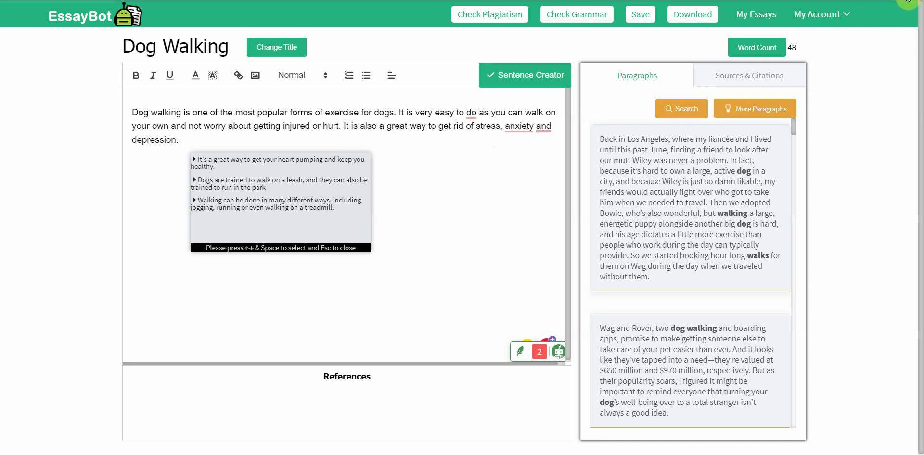
pyautogui.click(912, 0)
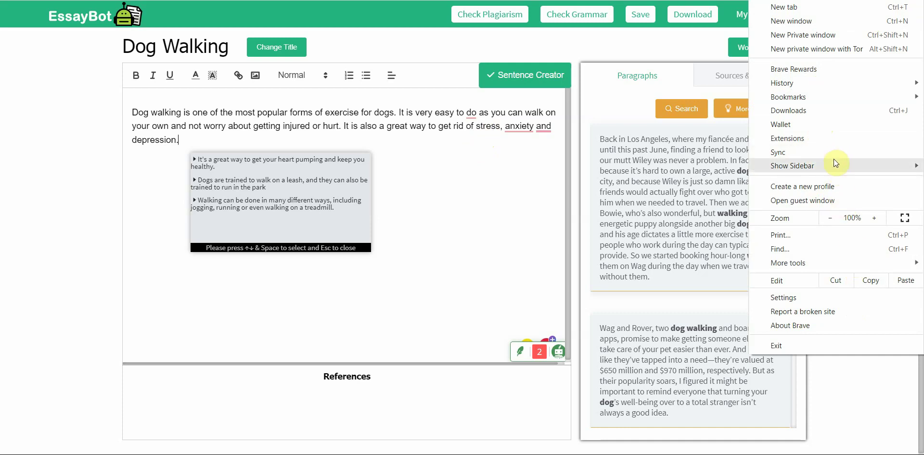
# Step: Preview the essay page for printing with Print..., then close the preview
pyautogui.click(828, 237)
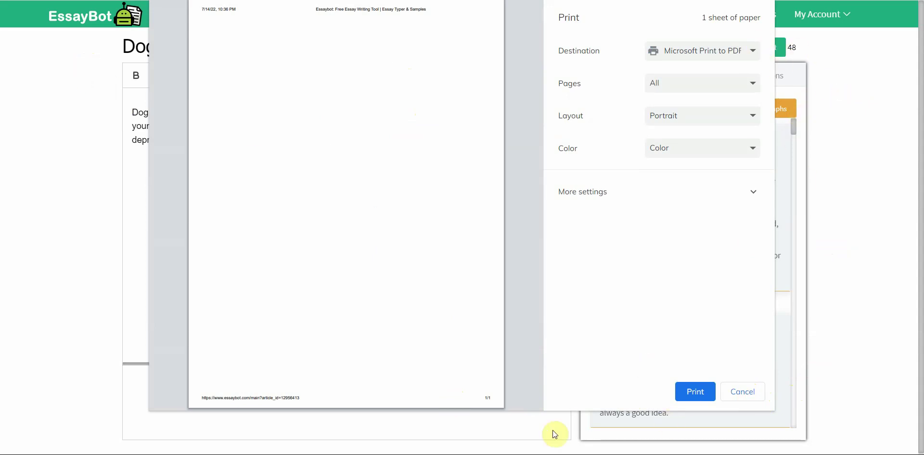
pyautogui.press('Escape')
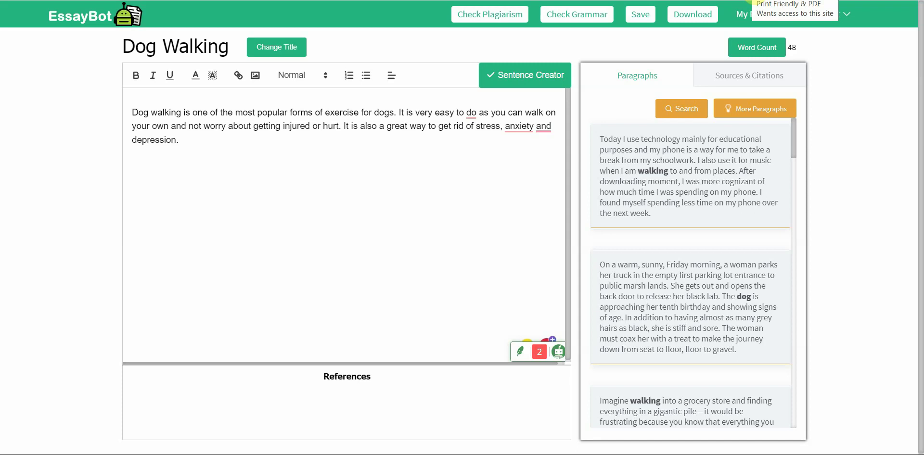
# Step: Make a Print Friendly & PDF version of the essay and copy its paragraph from the preview
pyautogui.click(750, 1)
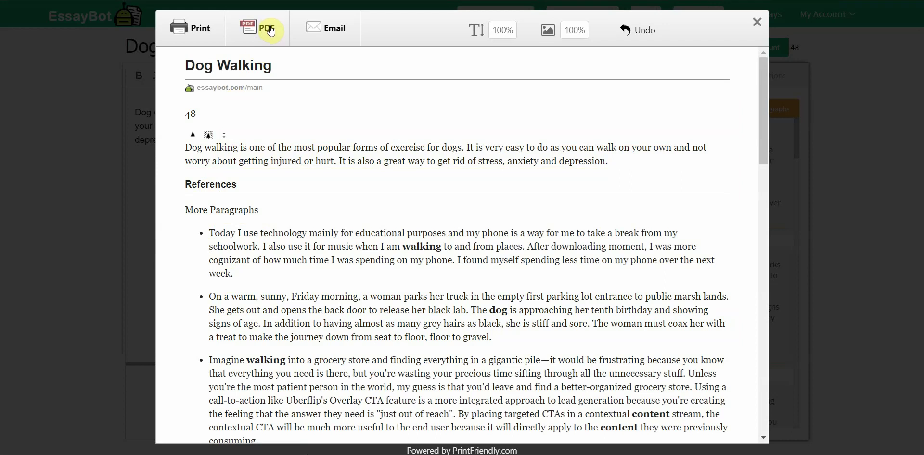
pyautogui.click(195, 28)
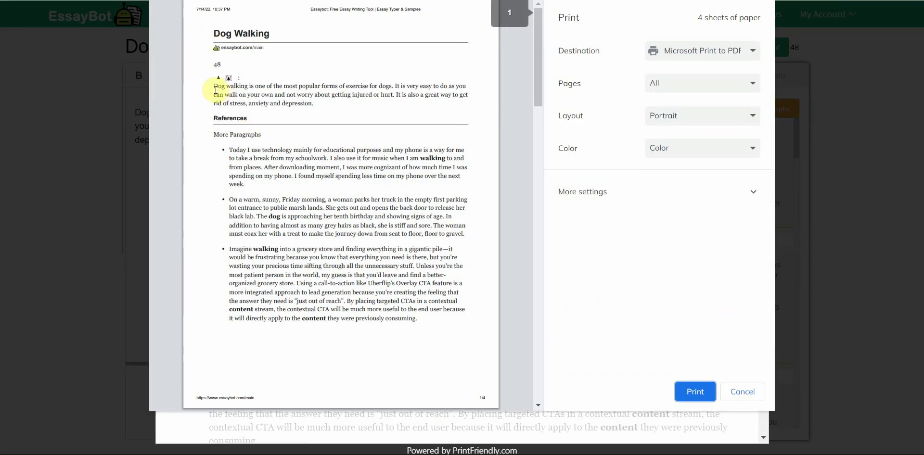
pyautogui.moveTo(216, 89); pyautogui.dragTo(319, 105)
pyautogui.rightClick(314, 96)
pyautogui.click(342, 123)
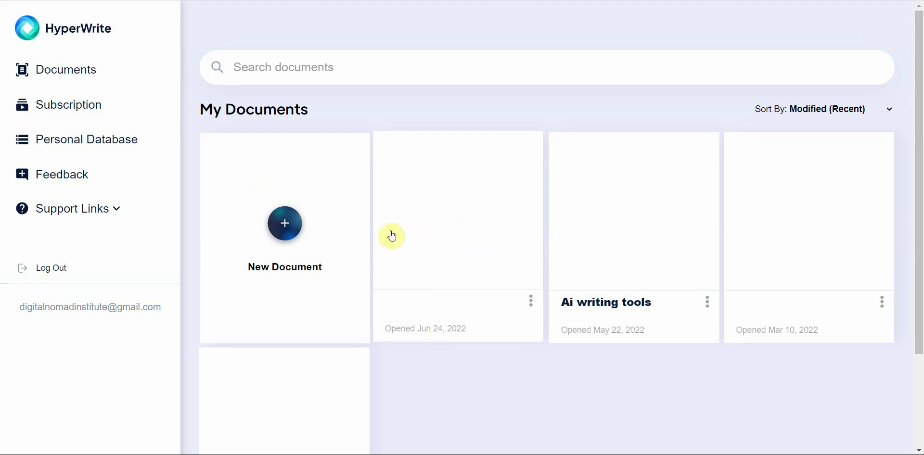
# Step: Create a new HyperWrite document, browse the onboarding tour slides, and close the tour
pyautogui.click(291, 224)
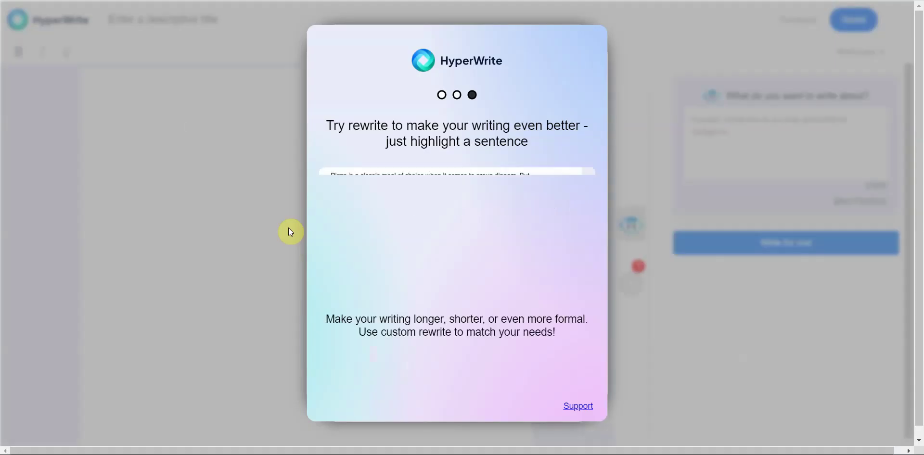
pyautogui.click(457, 95)
pyautogui.click(442, 95)
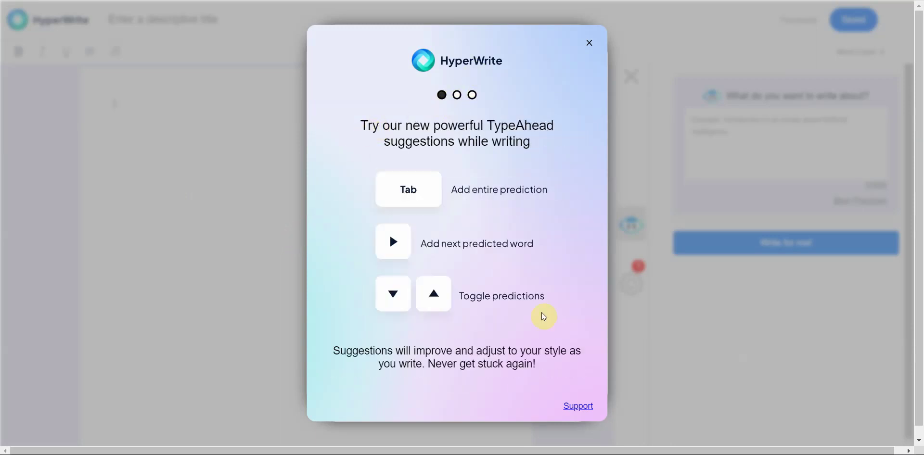
pyautogui.click(459, 97)
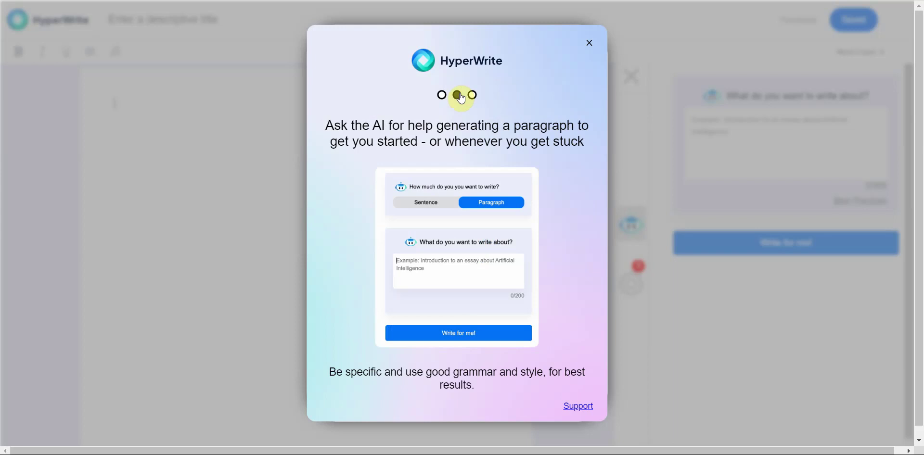
pyautogui.click(445, 94)
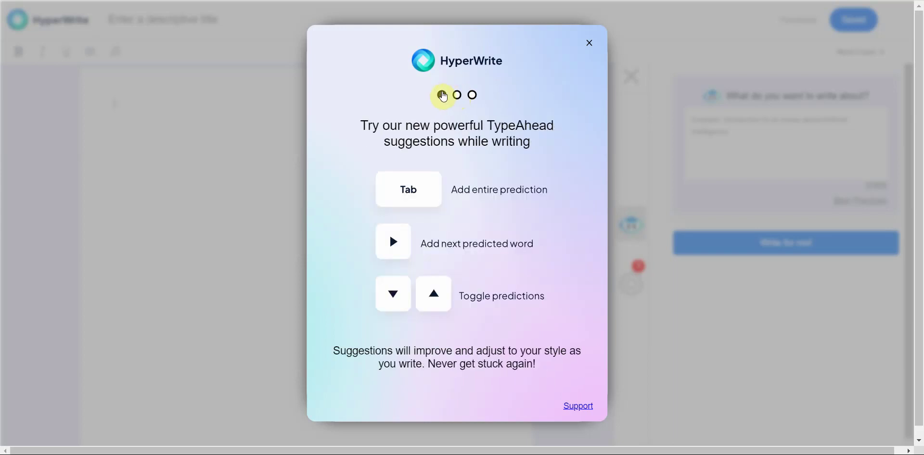
pyautogui.click(589, 44)
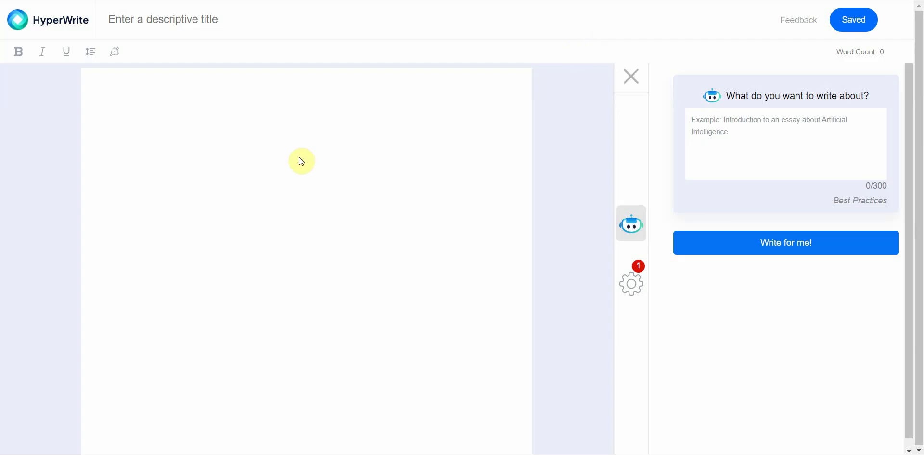
# Step: Title the document 'Dog walking' and have the AI write paragraphs from the prompt 'Dog walking'
pyautogui.click(204, 21)
pyautogui.write('Dog walking')
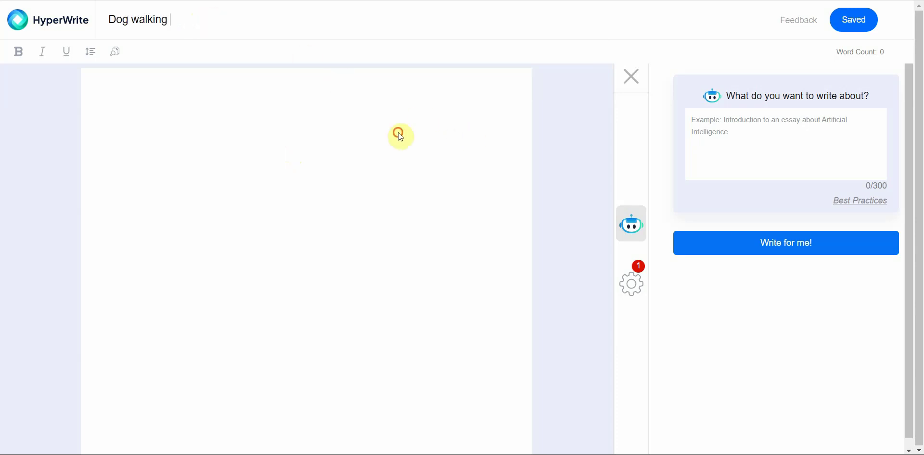
pyautogui.click(768, 125)
pyautogui.write('Dog')
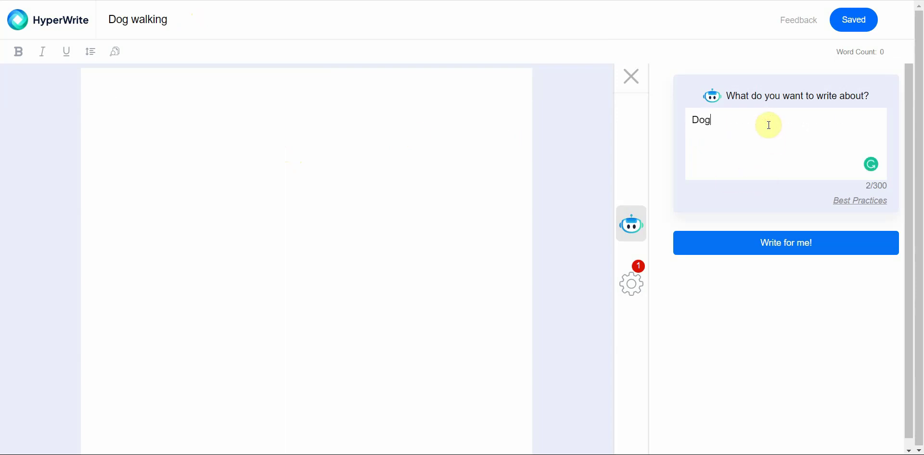
pyautogui.write(' walking')
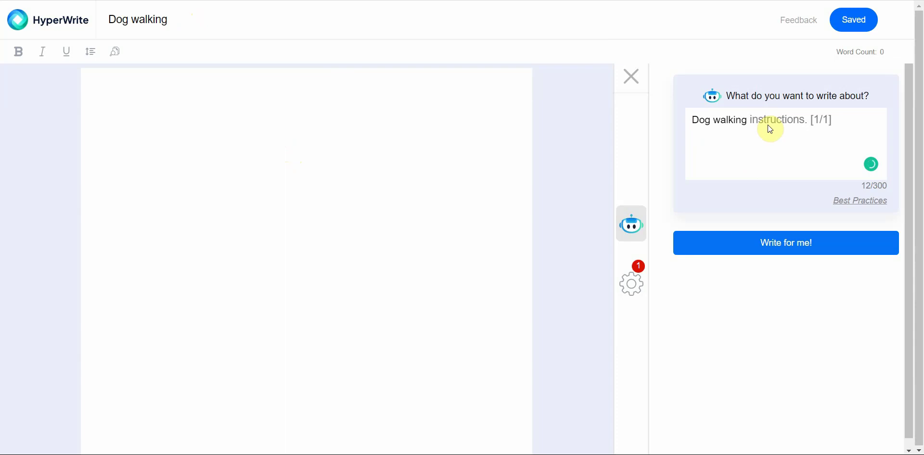
pyautogui.click(776, 247)
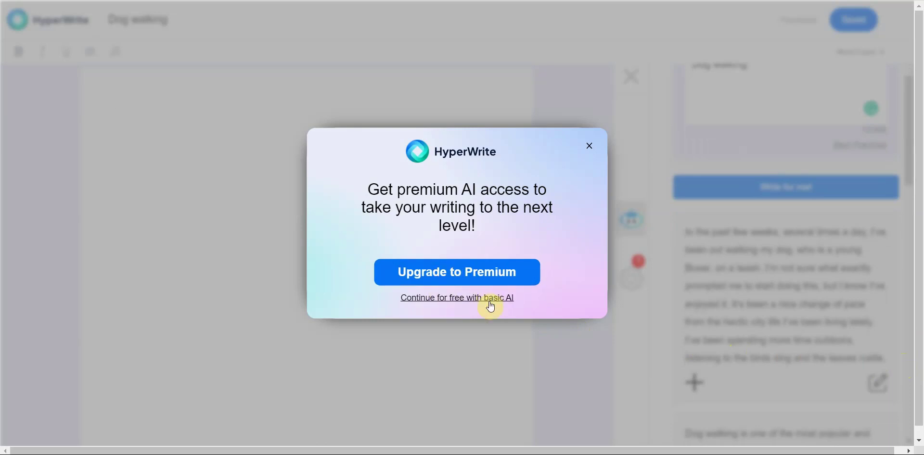
# Step: Continue with basic AI and insert the suggestion about dog walking as exercise with your best friend
pyautogui.click(489, 298)
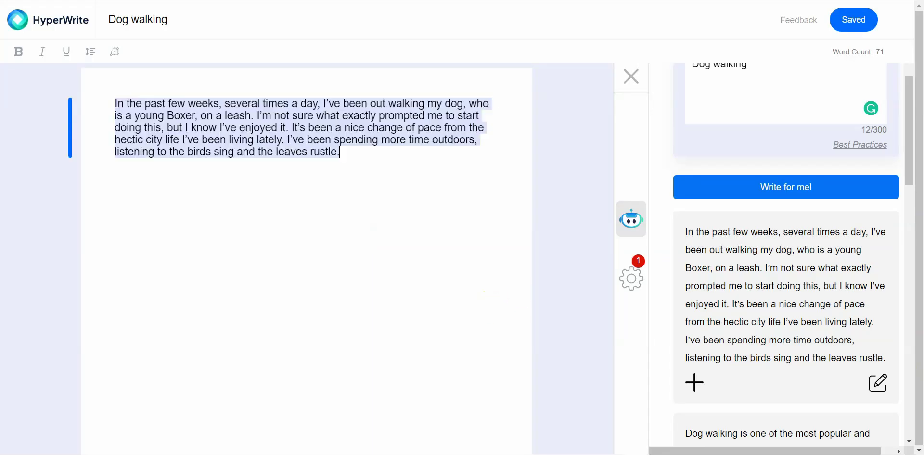
pyautogui.moveTo(913, 175)
pyautogui.mouseDown()
pyautogui.moveTo(912, 391)
pyautogui.moveTo(918, 179)
pyautogui.mouseUp()
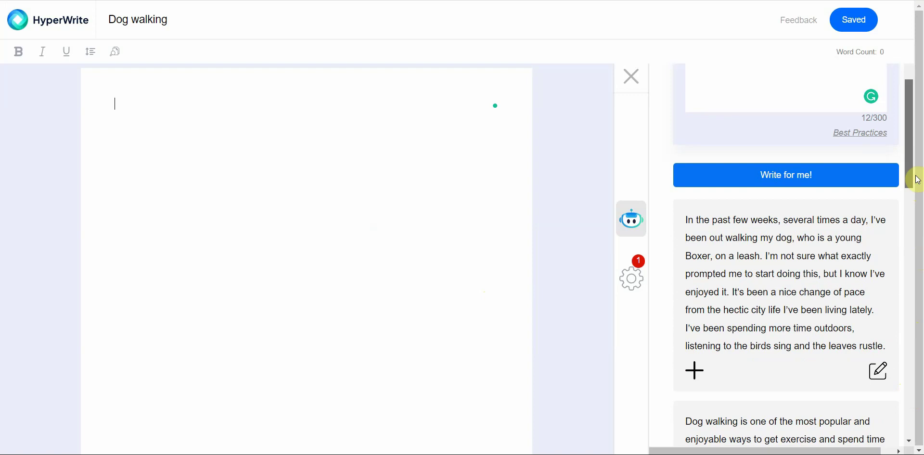
pyautogui.moveTo(917, 180); pyautogui.dragTo(918, 190)
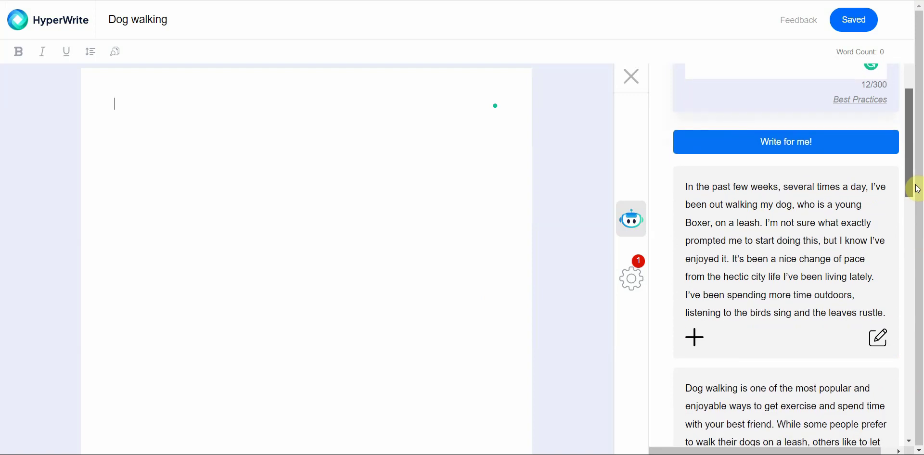
pyautogui.moveTo(918, 189); pyautogui.dragTo(918, 201)
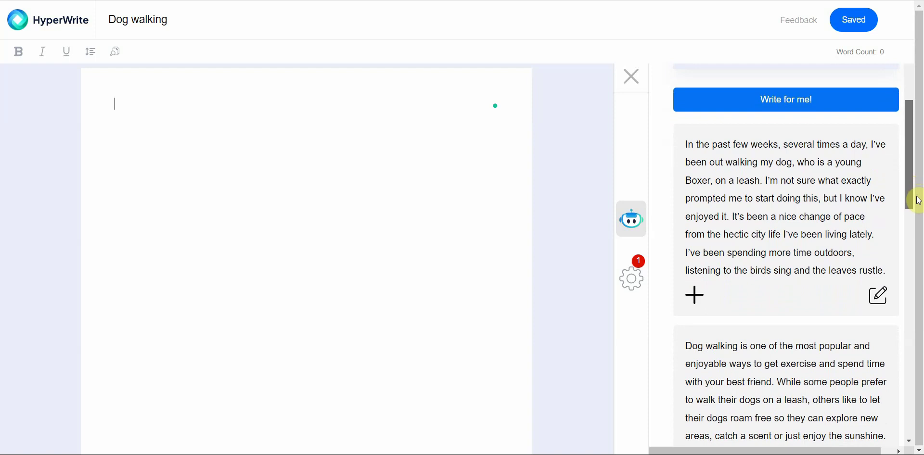
pyautogui.moveTo(919, 200); pyautogui.dragTo(920, 253)
pyautogui.click(894, 253)
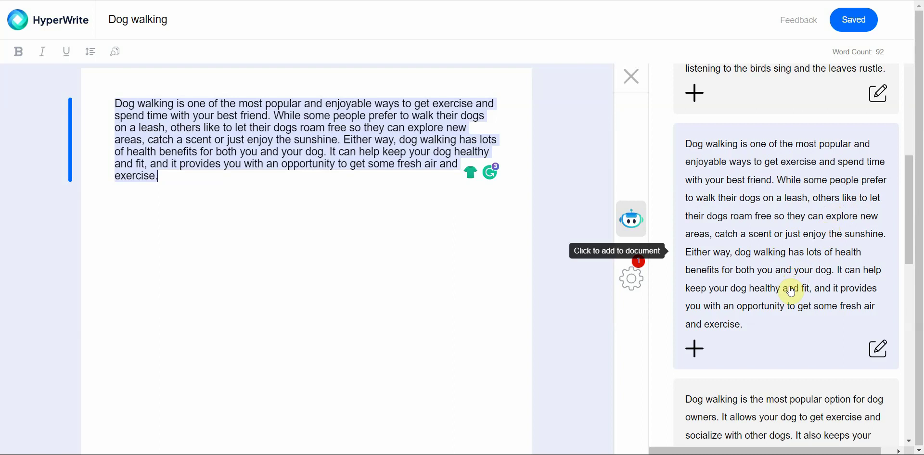
# Step: Deselect the inserted Dog walking paragraph and switch to the Smart Copy by Unbounce tab
pyautogui.click(695, 350)
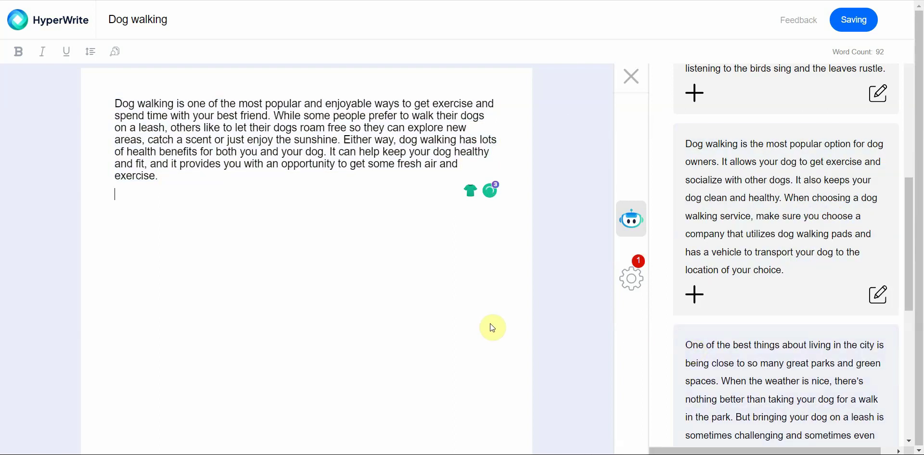
pyautogui.moveTo(909, 283); pyautogui.dragTo(912, 163)
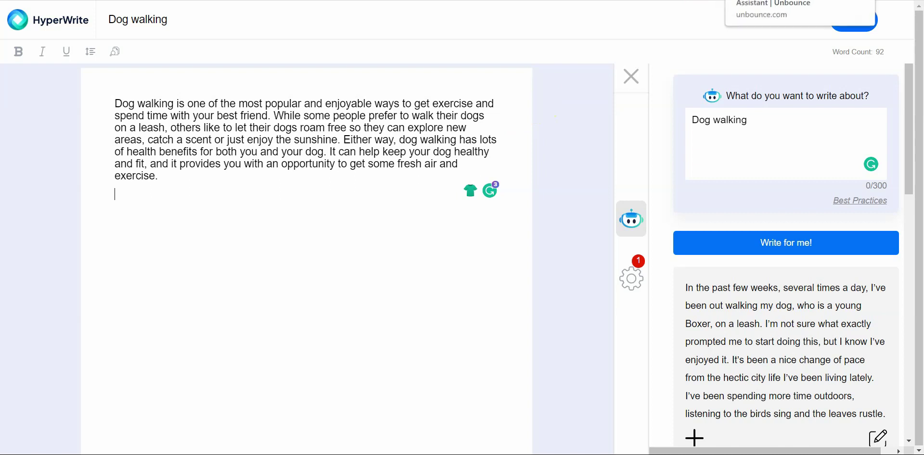
pyautogui.click(760, 1)
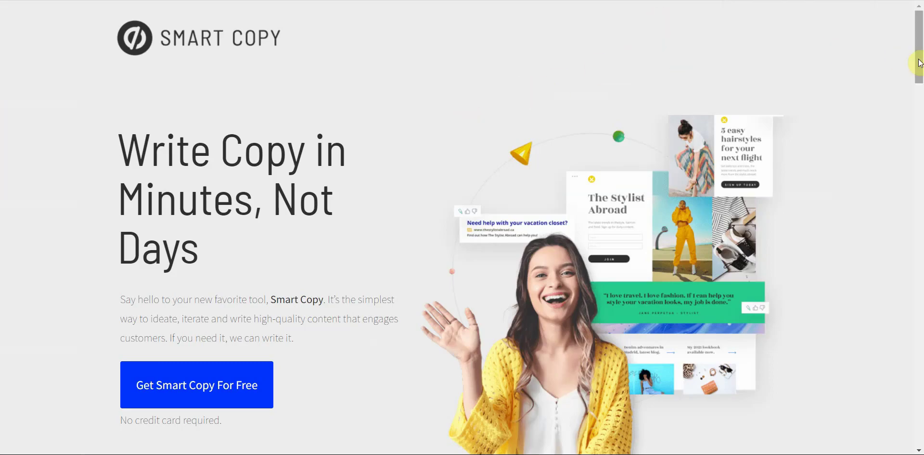
# Step: Scroll down to Smart Copy's free Starter and $25/month Growth plans, then back to the top
pyautogui.moveTo(916, 61); pyautogui.dragTo(884, 399)
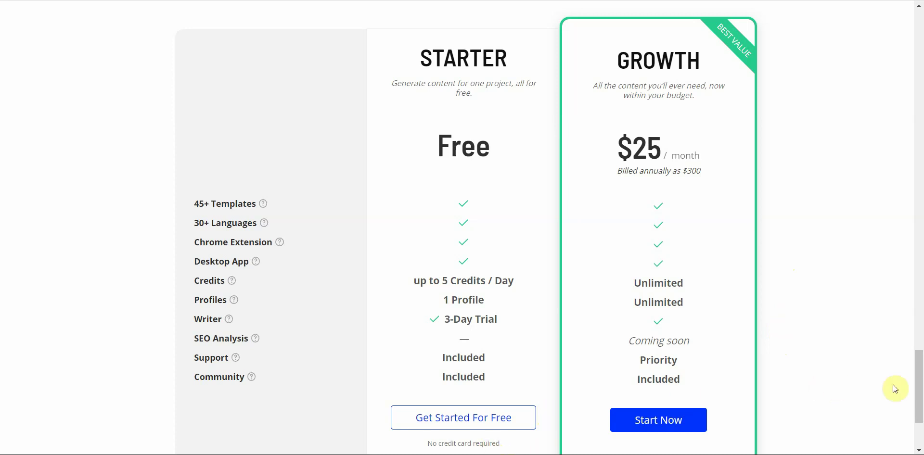
pyautogui.scroll(-1, 919, 389)
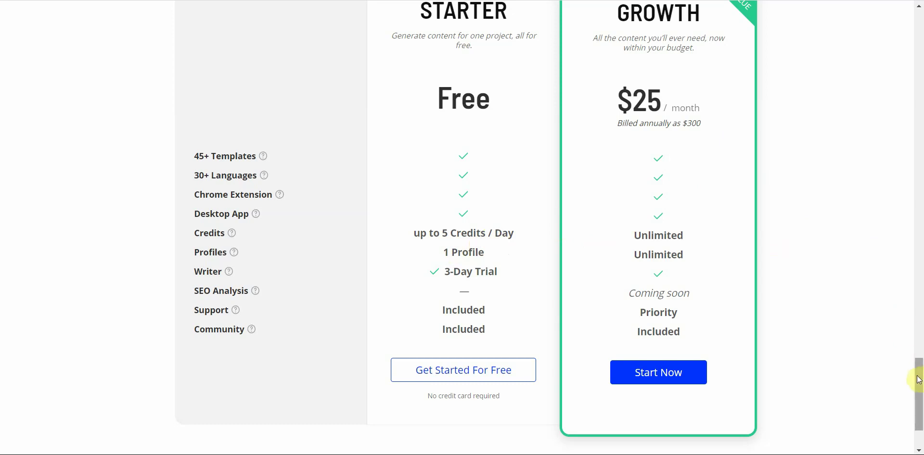
pyautogui.moveTo(918, 379); pyautogui.dragTo(918, 34)
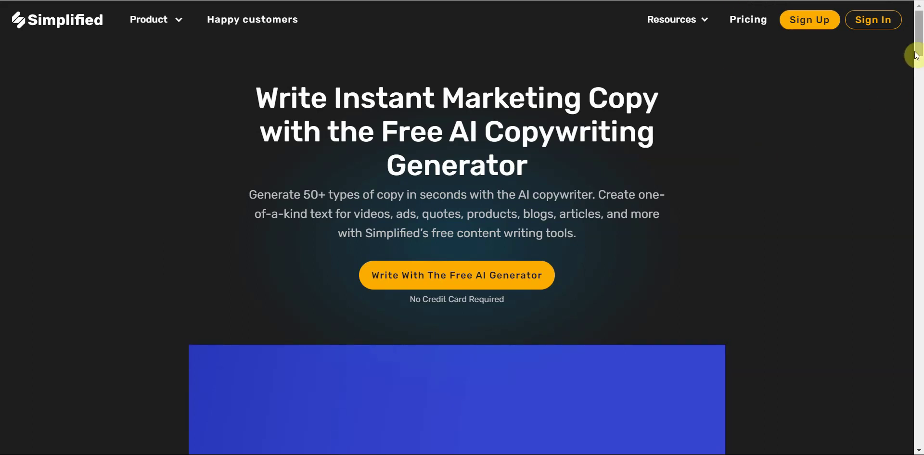
pyautogui.moveTo(918, 53); pyautogui.dragTo(883, 246)
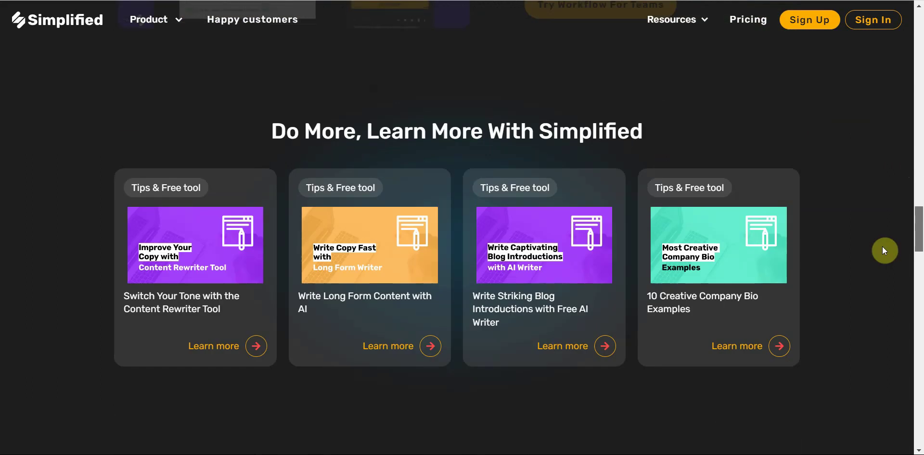
pyautogui.moveTo(882, 246); pyautogui.dragTo(880, 38)
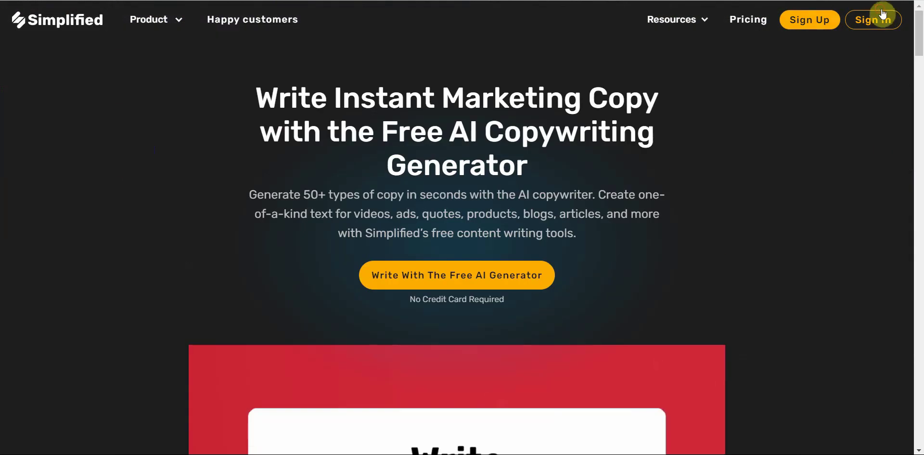
# Step: Open Simplified's pricing page and scroll through it
pyautogui.click(759, 24)
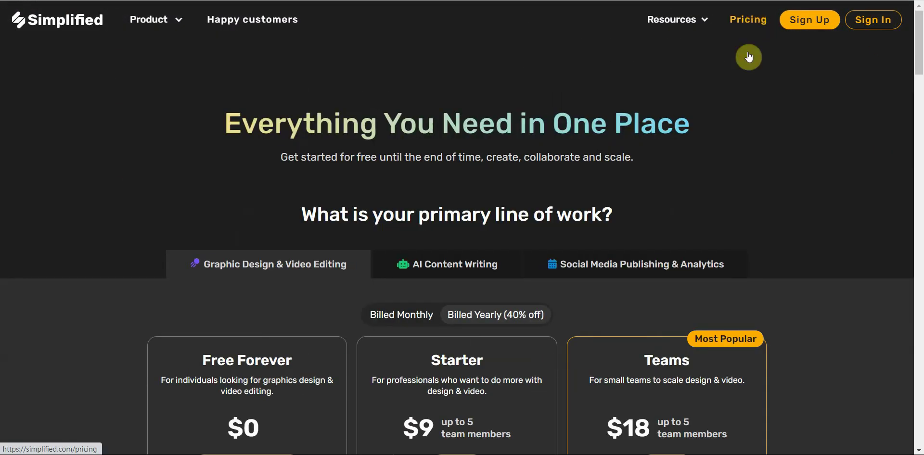
pyautogui.scroll(-1, 909, 72)
pyautogui.moveTo(920, 77); pyautogui.dragTo(912, 110)
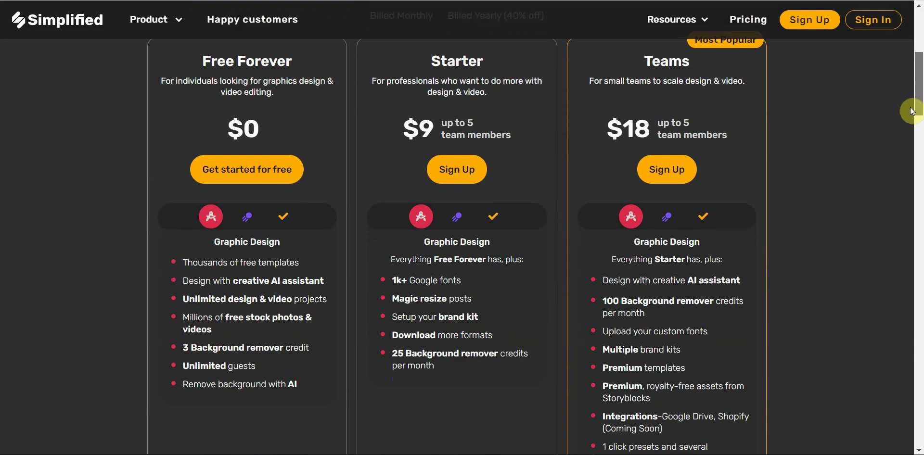
pyautogui.moveTo(912, 111); pyautogui.dragTo(914, 56)
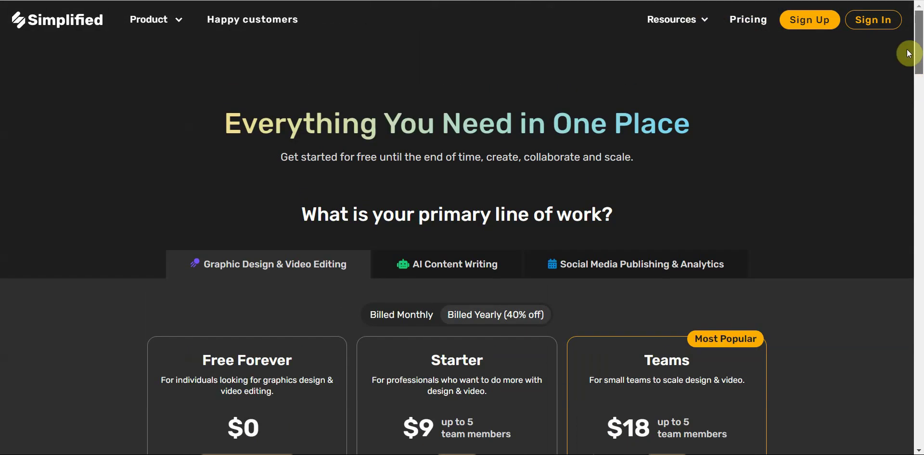
# Step: Show the AI Content Writing plans: Free Forever $0, Teams $18, Business $30, Growth $75
pyautogui.click(419, 263)
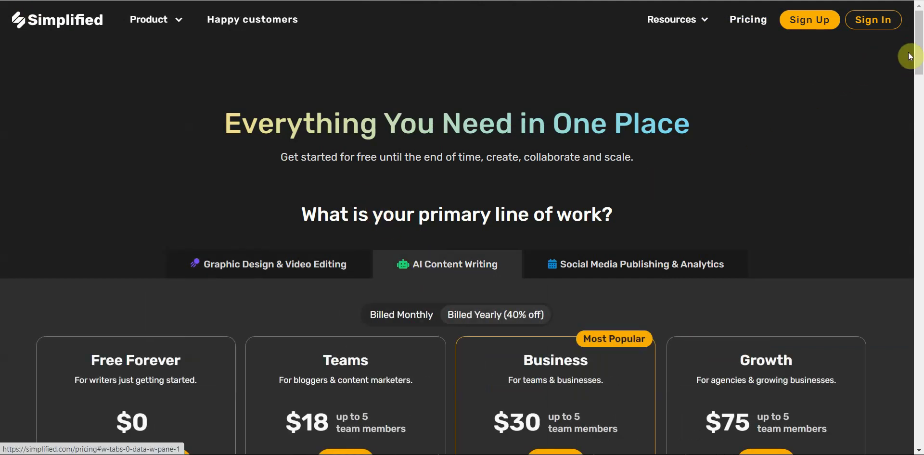
pyautogui.moveTo(919, 61); pyautogui.dragTo(914, 111)
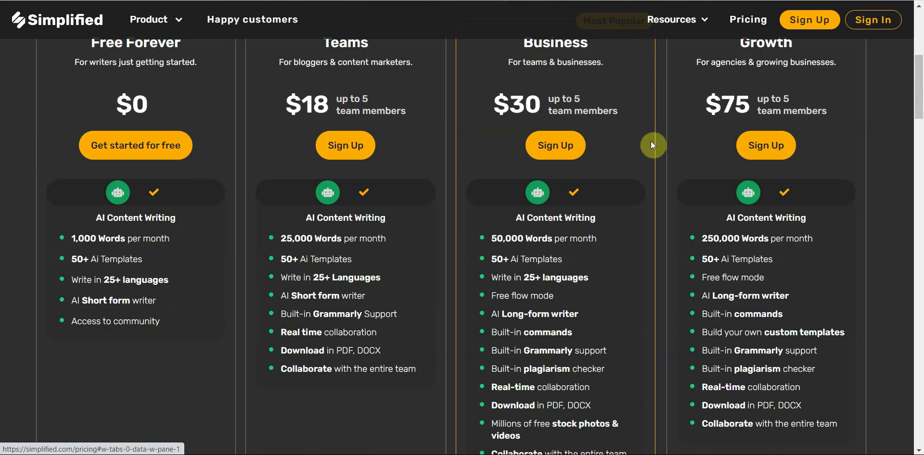
pyautogui.moveTo(919, 114); pyautogui.dragTo(919, 70)
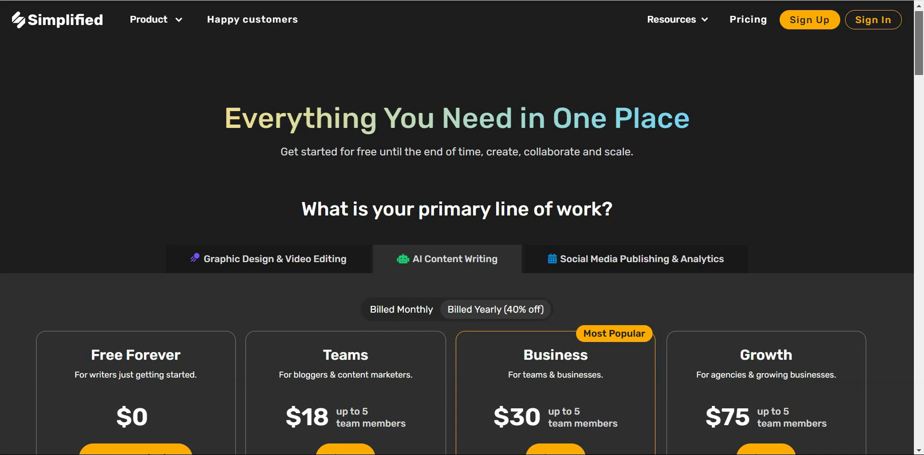
pyautogui.scroll(-5, 332, 303)
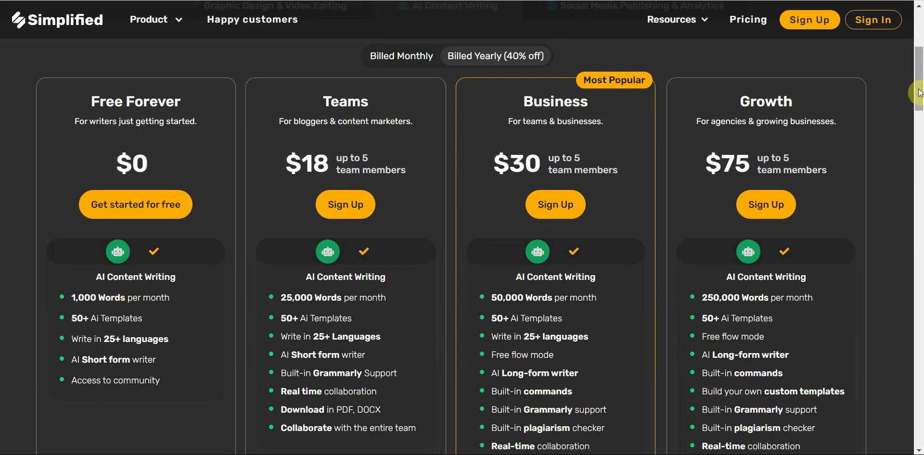
pyautogui.moveTo(918, 93); pyautogui.dragTo(918, 20)
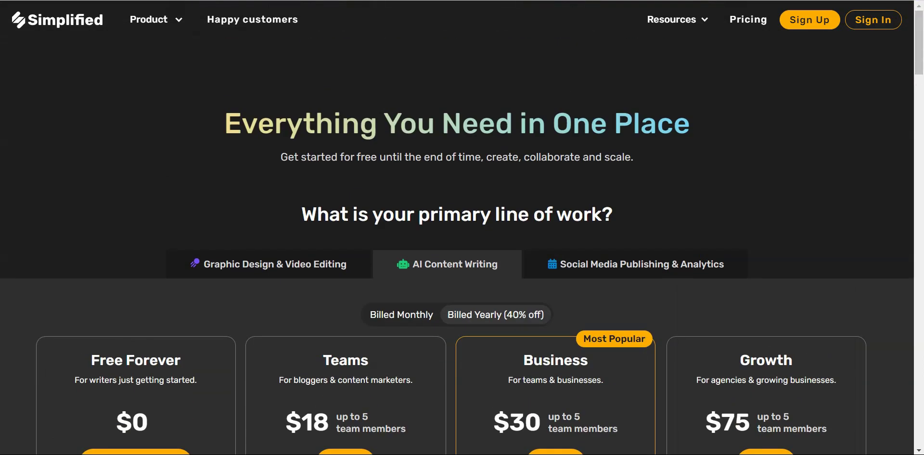